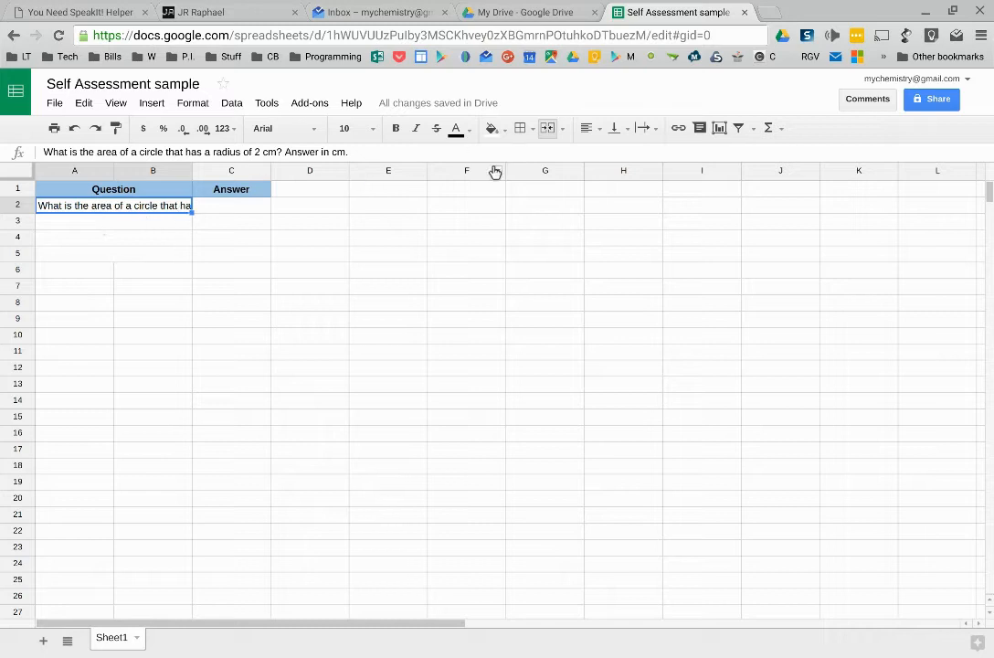
# Step: Turn on text wrapping for the question in cell A2
pyautogui.click(643, 128)
pyautogui.click(669, 156)
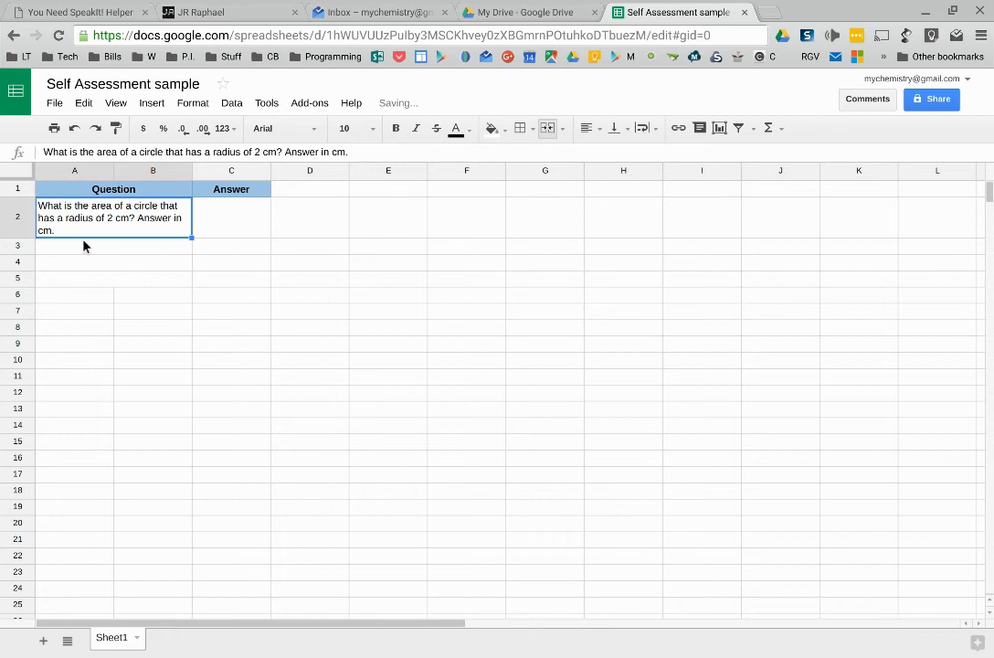
# Step: Add a conditional formatting rule to C2 that highlights the cell with the default style when it is empty
pyautogui.click(232, 230)
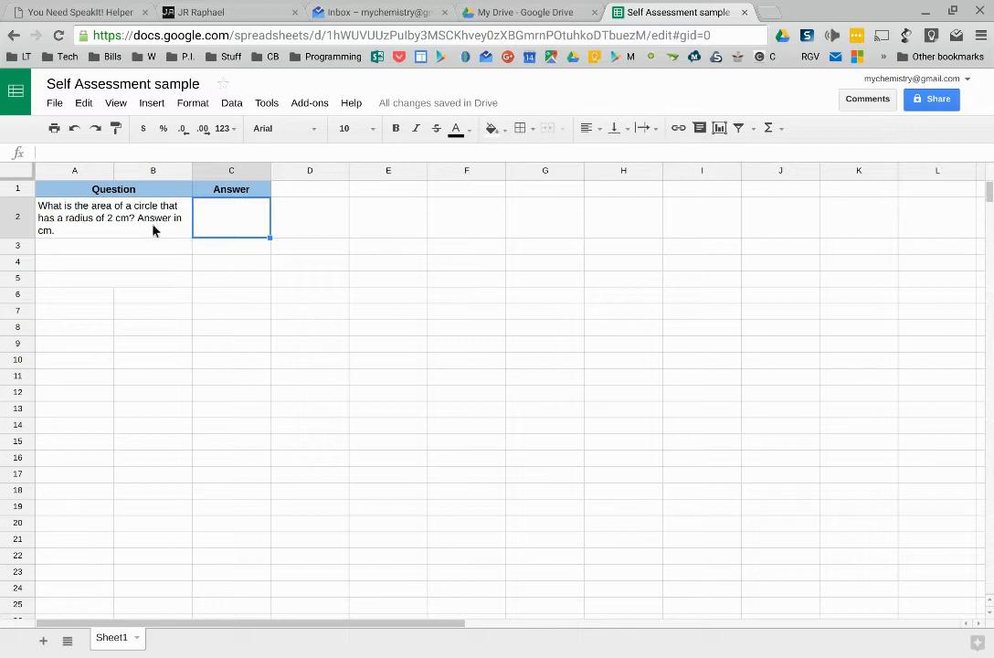
pyautogui.rightClick(228, 228)
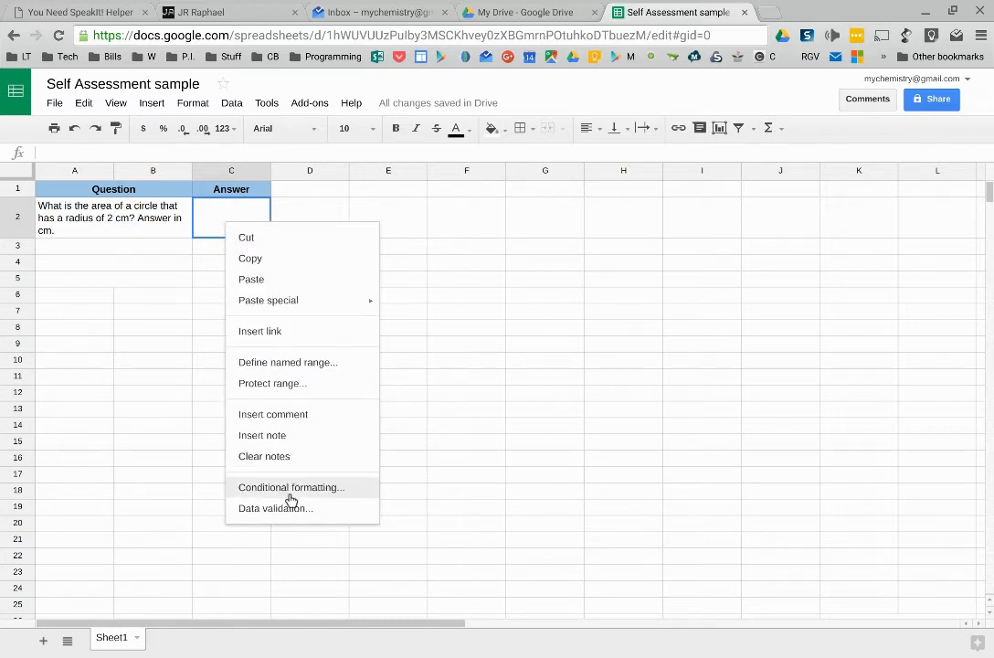
pyautogui.click(195, 106)
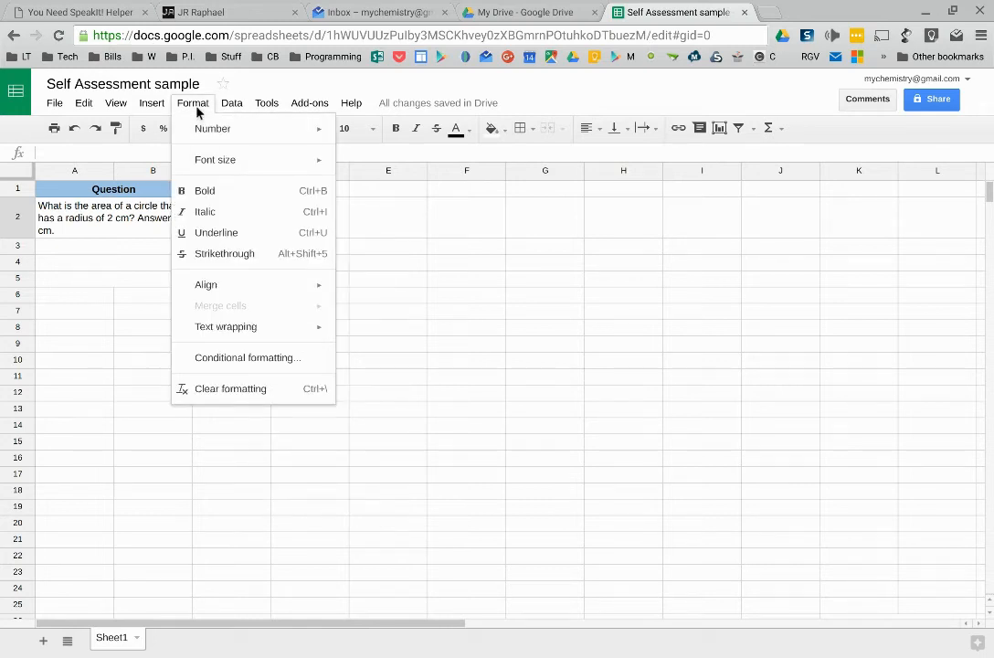
pyautogui.click(238, 361)
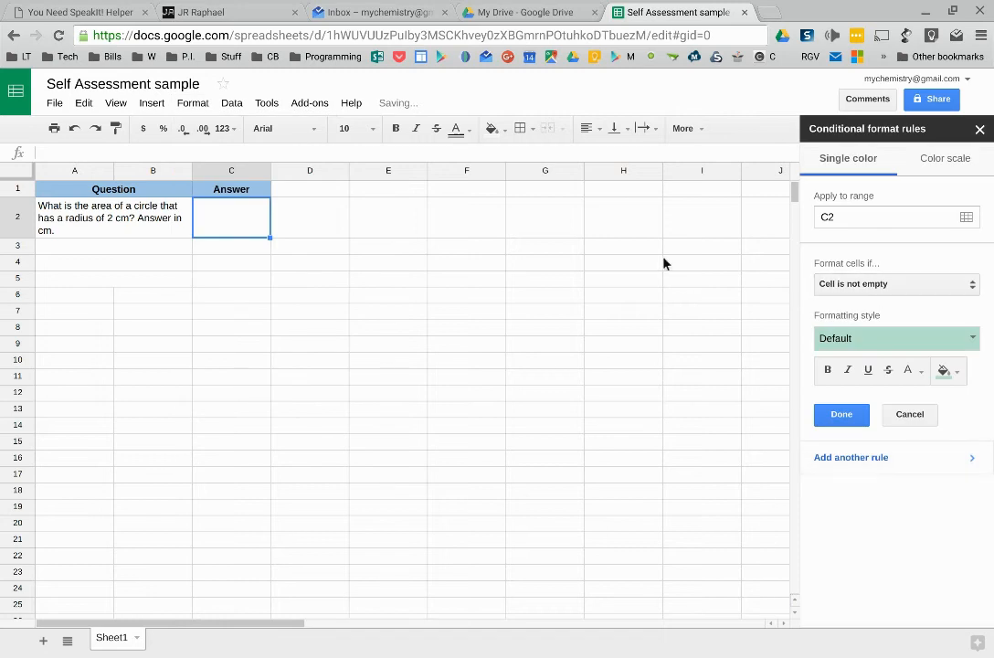
pyautogui.click(879, 288)
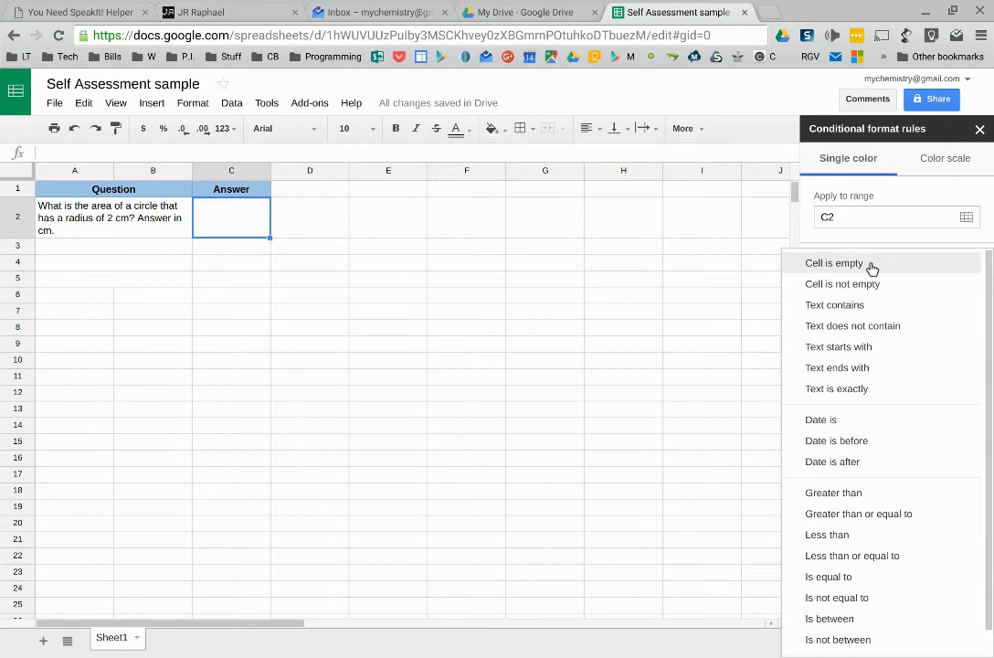
pyautogui.click(853, 254)
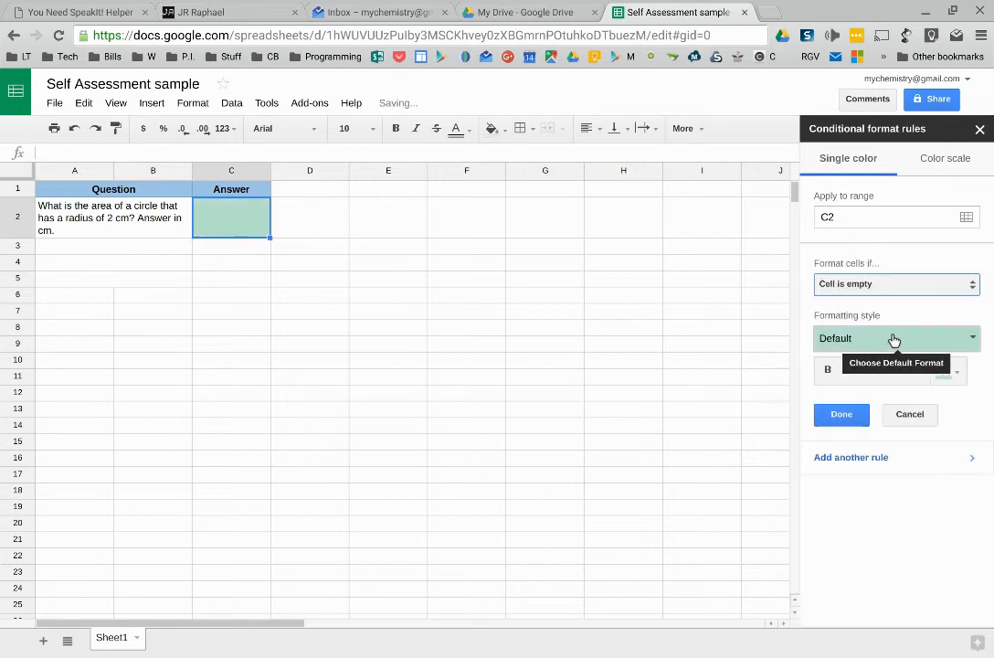
pyautogui.click(852, 466)
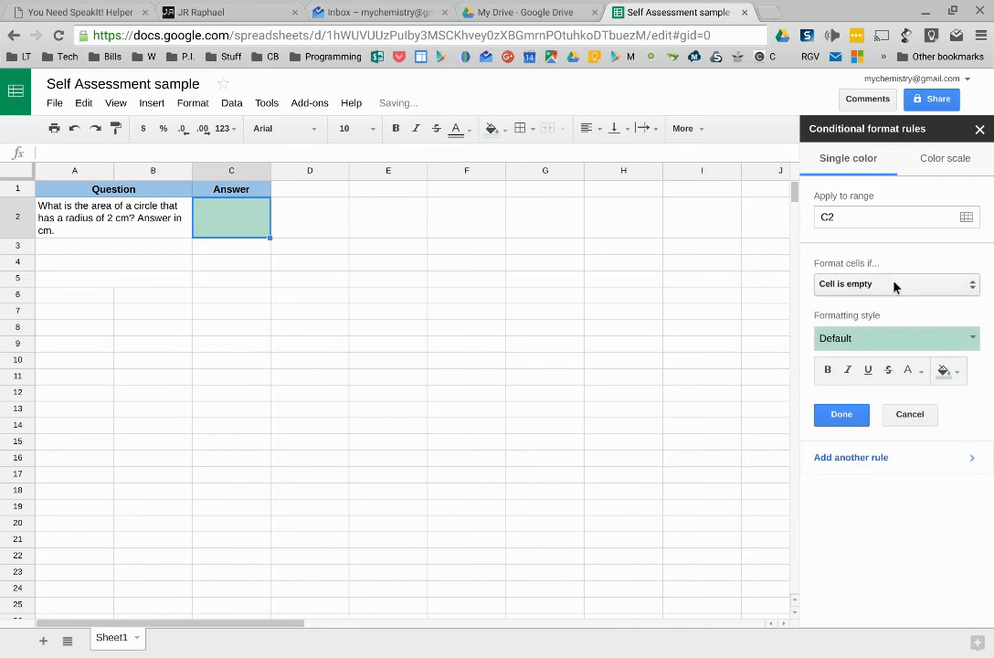
# Step: Add a second rule filling C2 green when its value is between 12.4 and 12.6
pyautogui.click(894, 287)
pyautogui.scroll(-1, 933, 484)
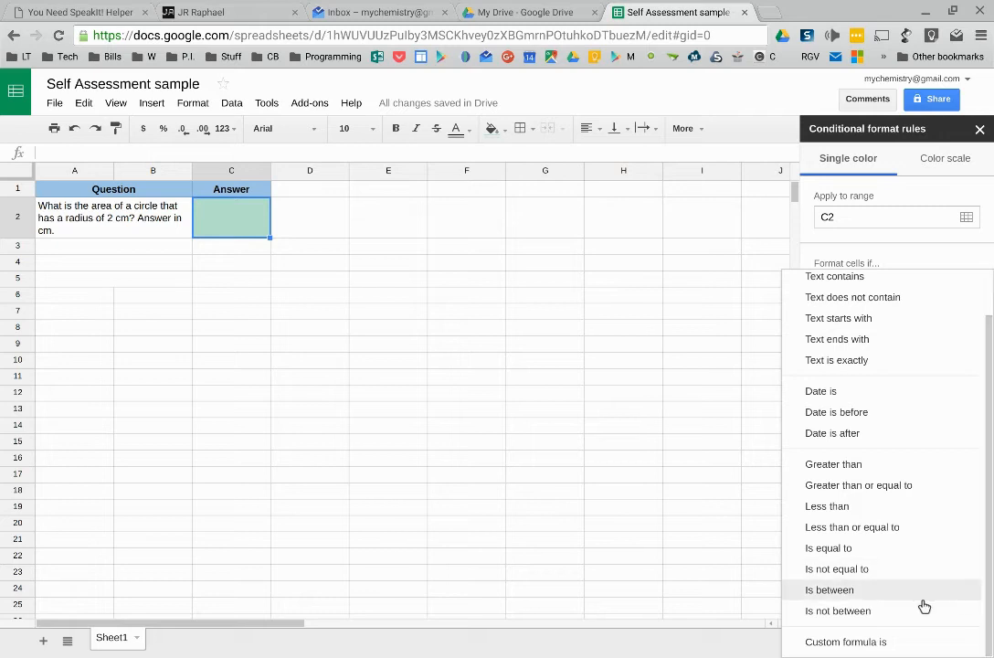
pyautogui.click(882, 591)
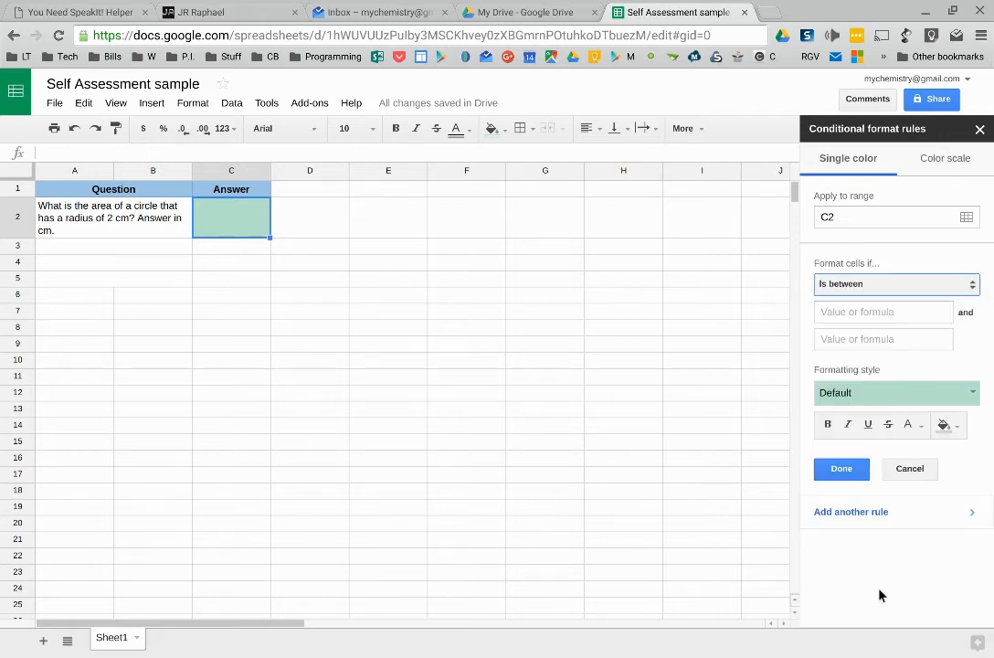
pyautogui.click(856, 319)
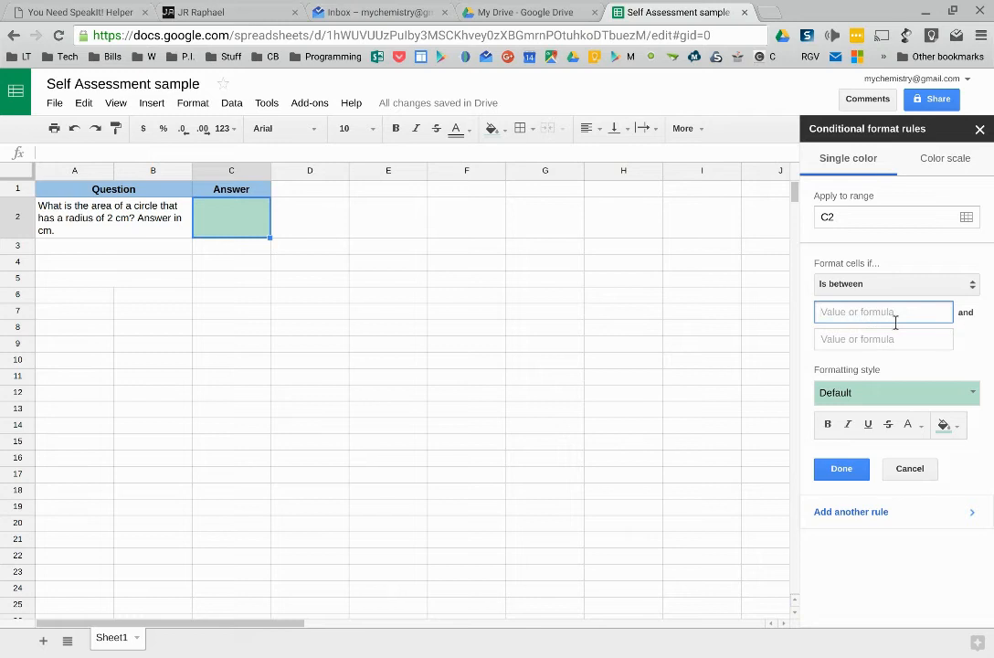
pyautogui.write('12.4')
pyautogui.click(887, 343)
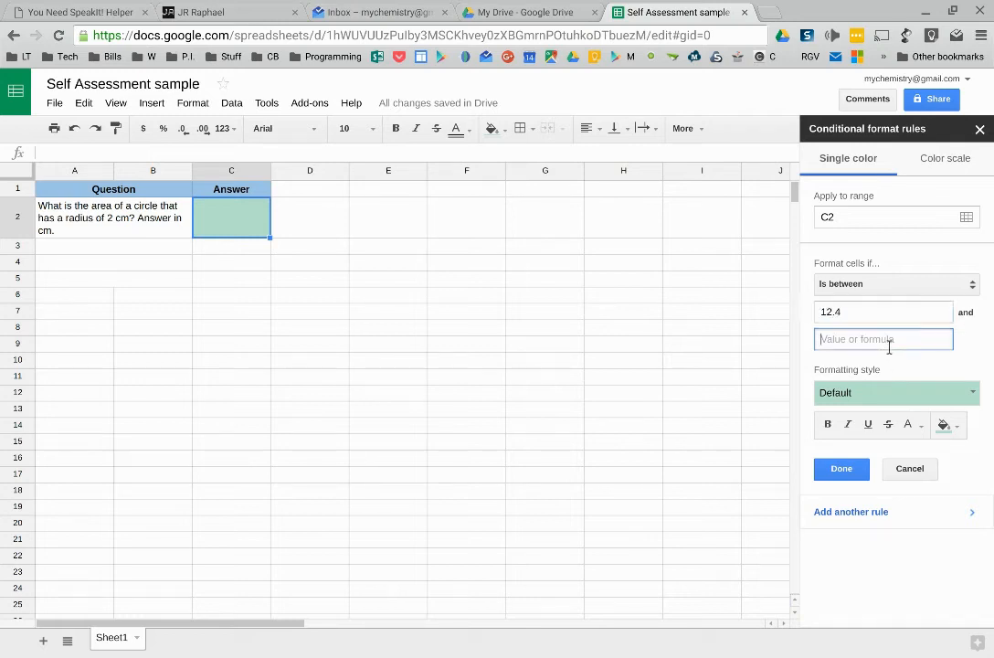
pyautogui.write('12.6')
pyautogui.click(945, 424)
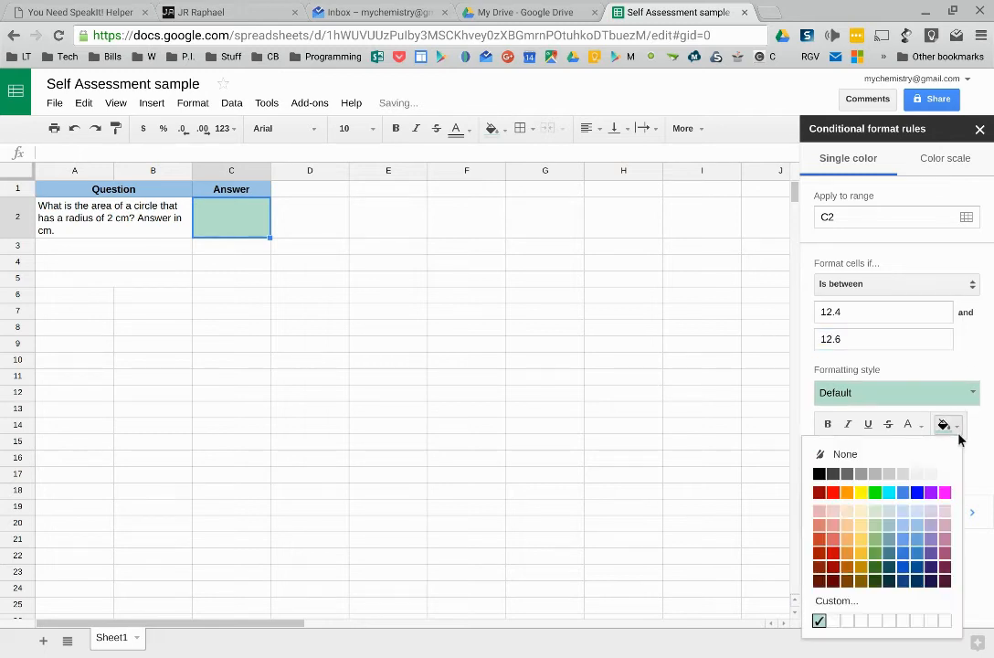
pyautogui.click(875, 494)
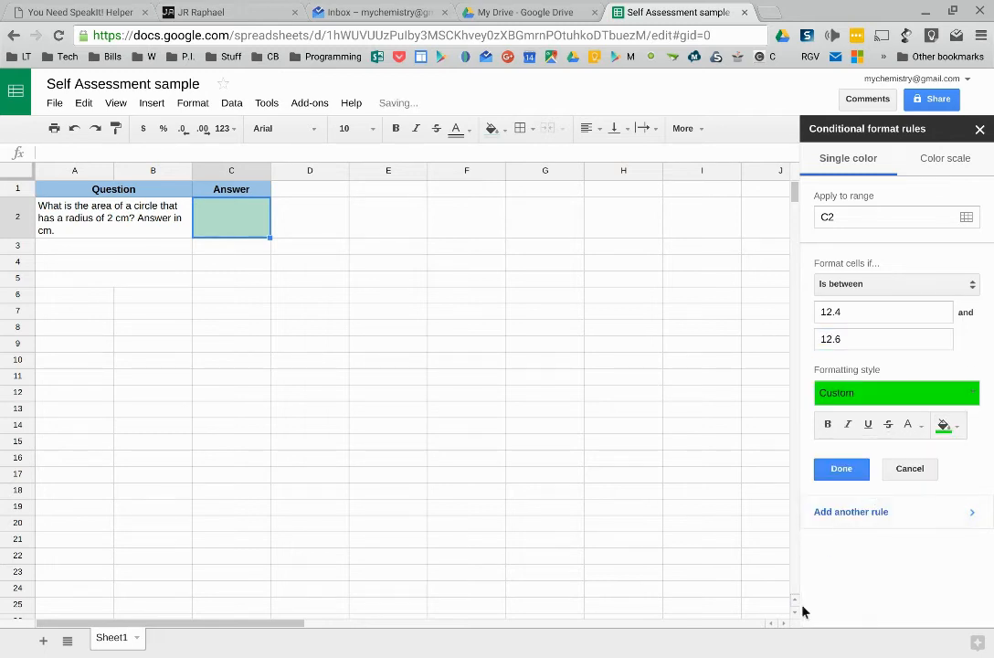
pyautogui.click(841, 468)
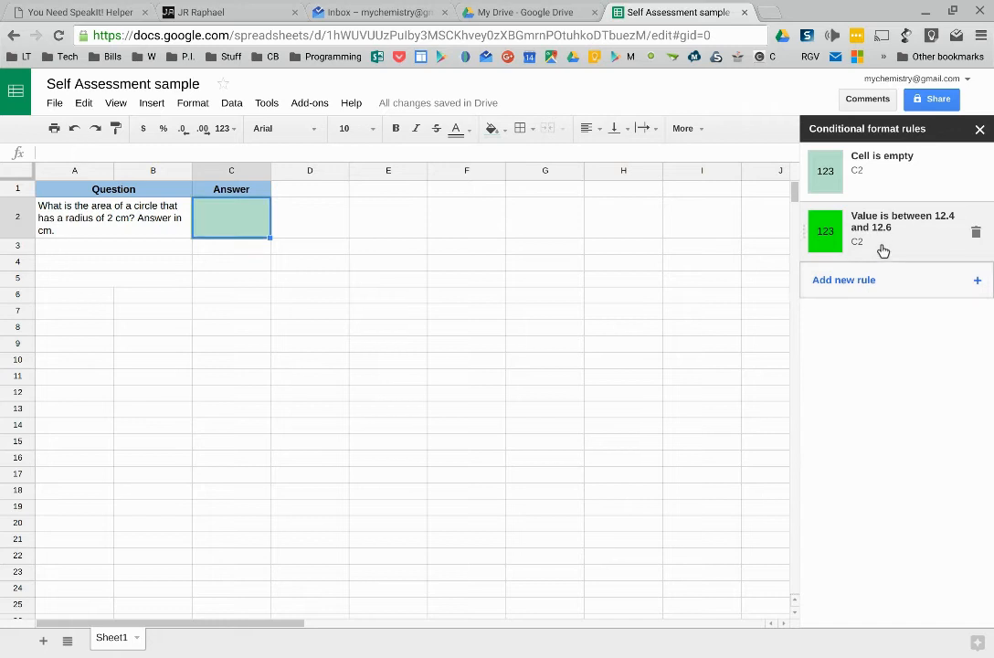
# Step: Add a third rule filling C2 red when its value is not between 12.4 and 12.6
pyautogui.click(859, 289)
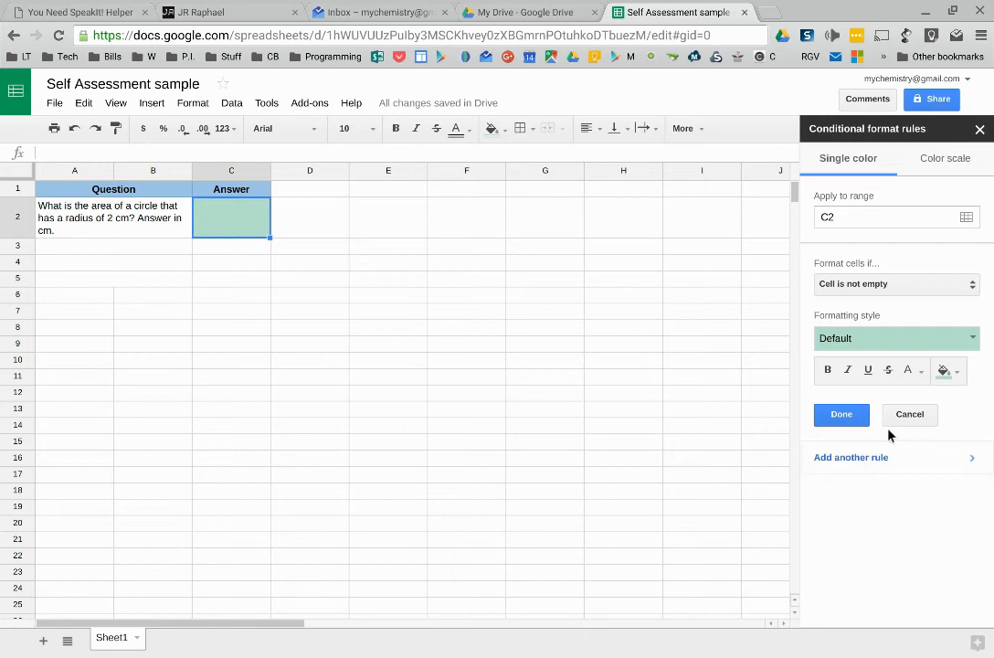
pyautogui.click(910, 417)
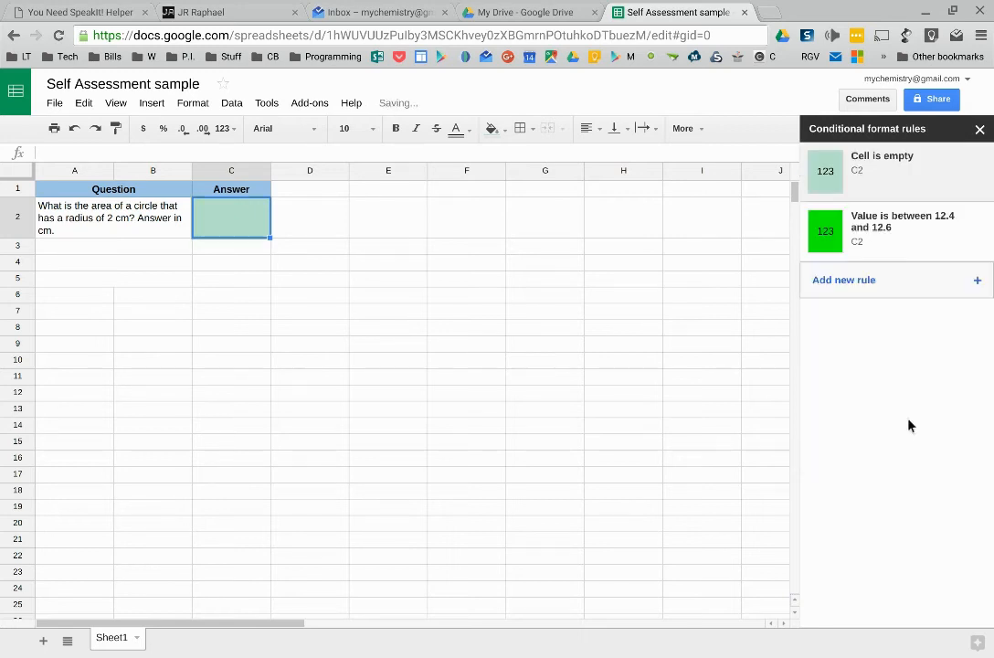
pyautogui.click(849, 220)
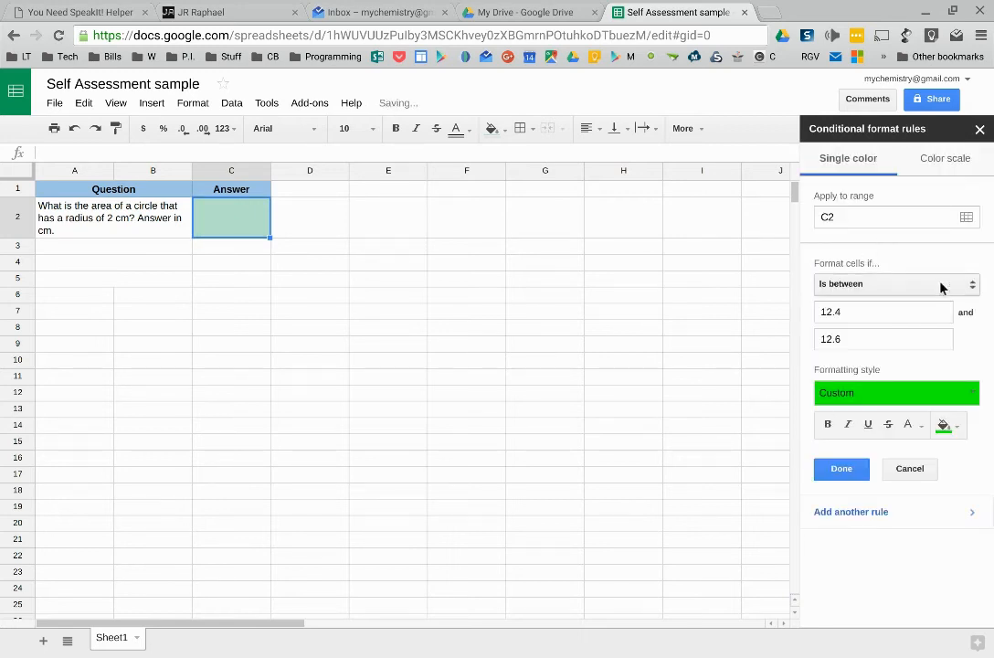
pyautogui.click(851, 513)
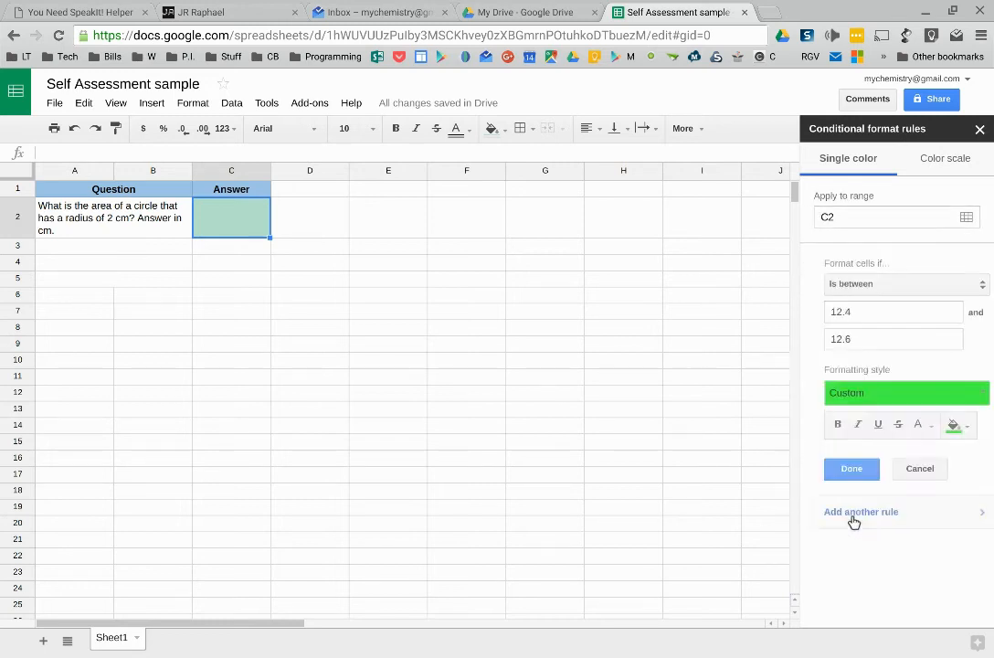
pyautogui.click(882, 286)
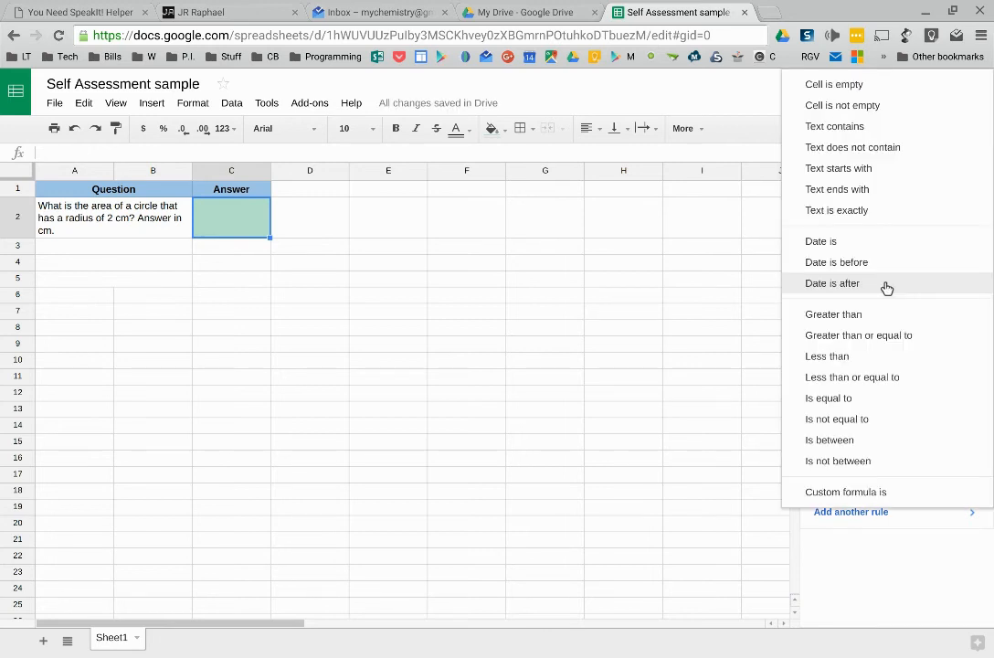
pyautogui.click(865, 466)
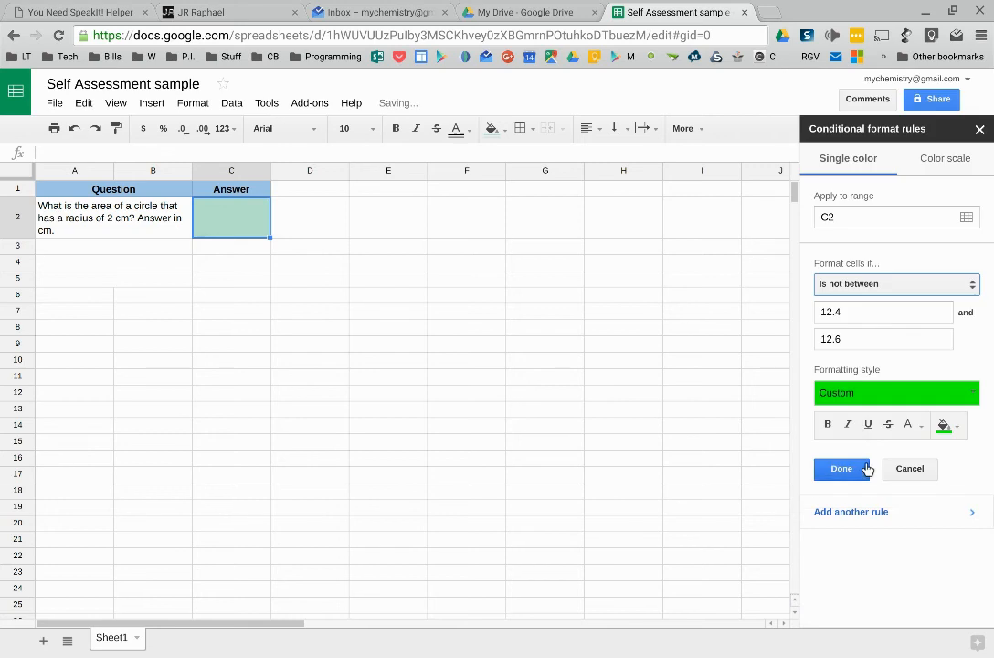
pyautogui.click(943, 426)
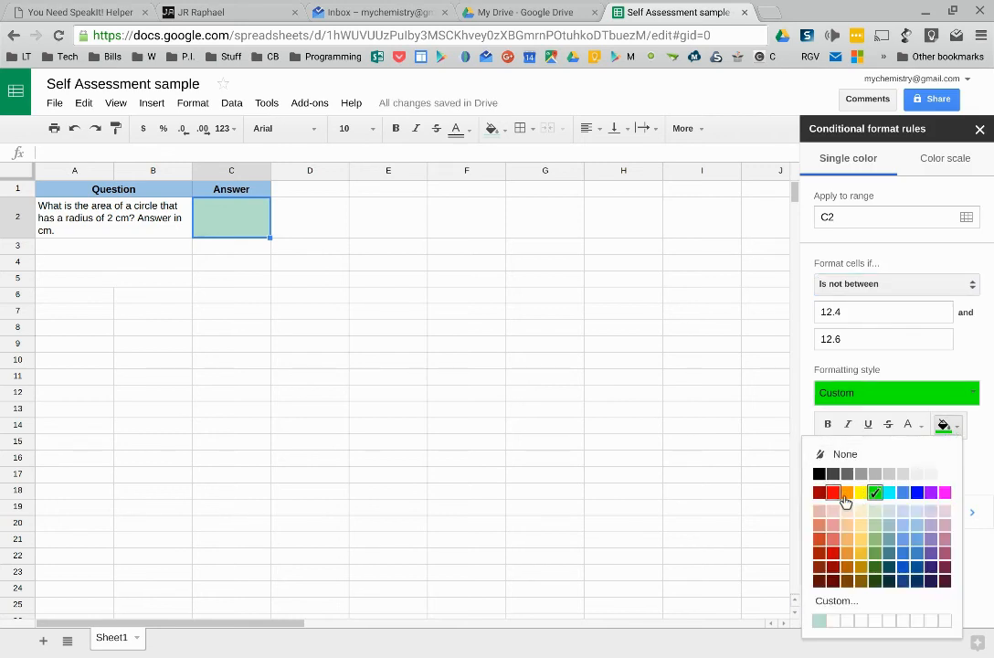
pyautogui.click(834, 494)
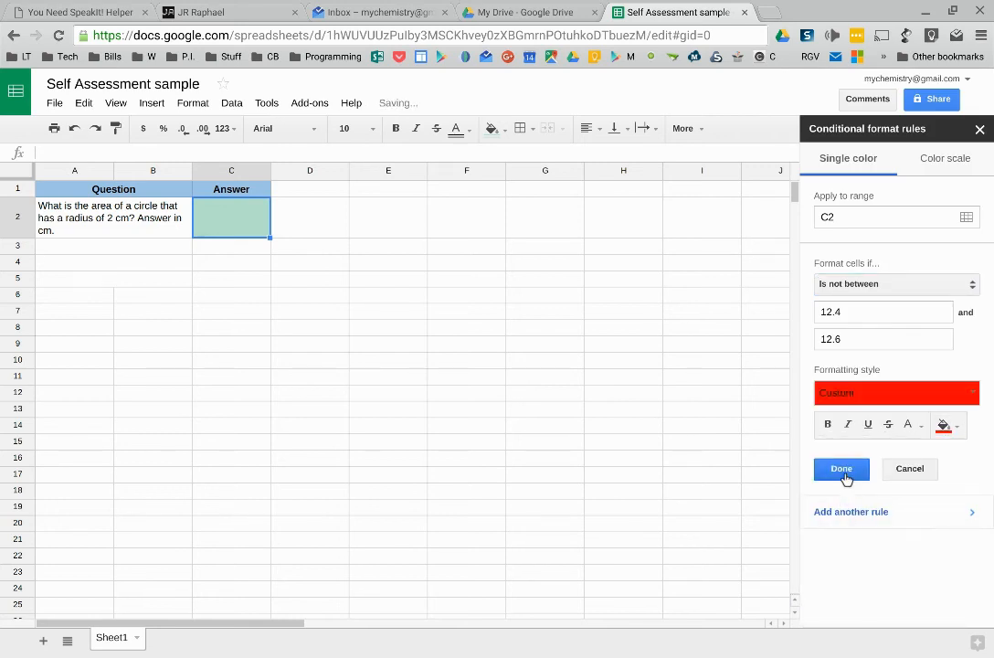
pyautogui.click(838, 471)
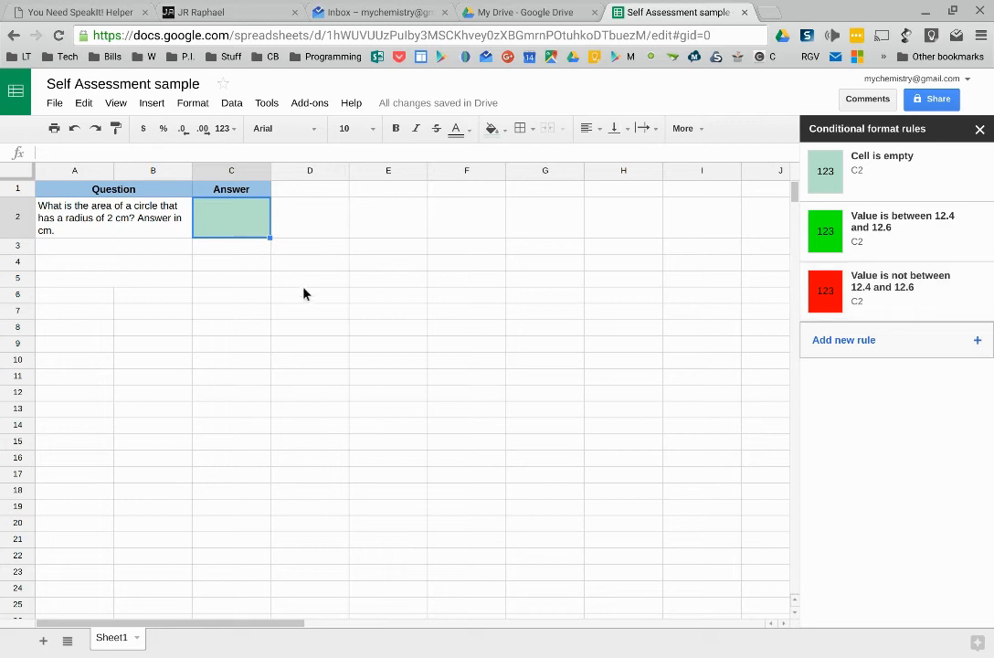
# Step: Enter 11 as a test answer in C2 and close the conditional formatting panel
pyautogui.write('11')
pyautogui.press('Return')
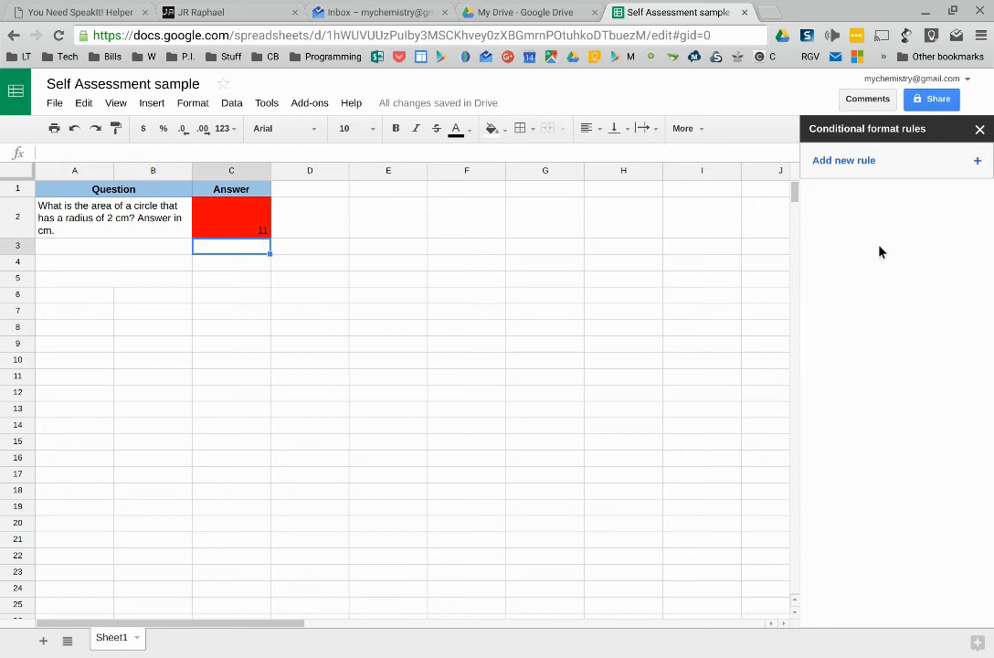
pyautogui.click(208, 215)
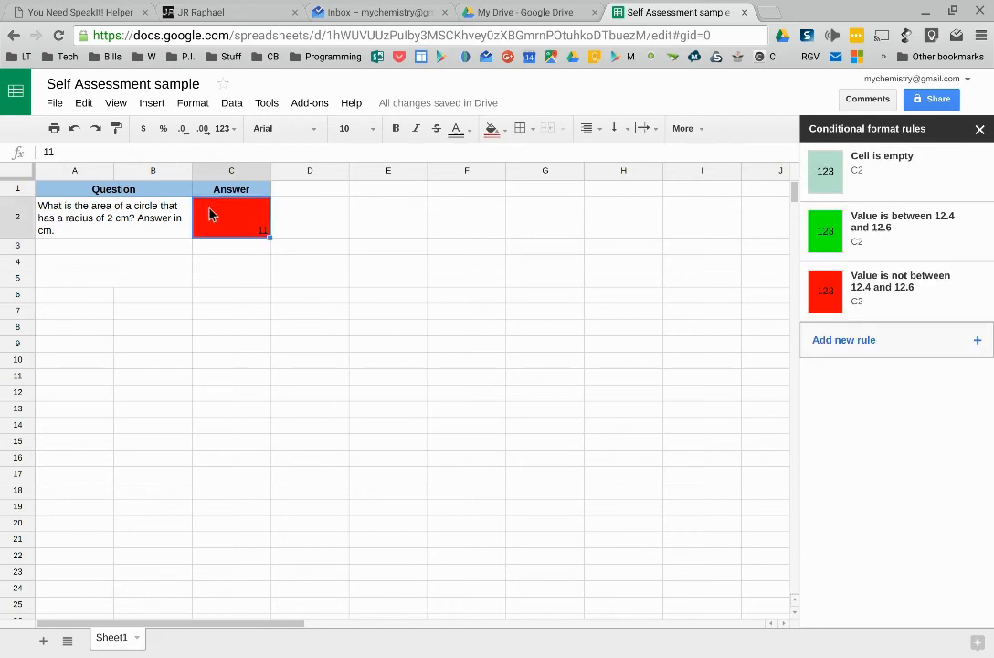
pyautogui.click(979, 129)
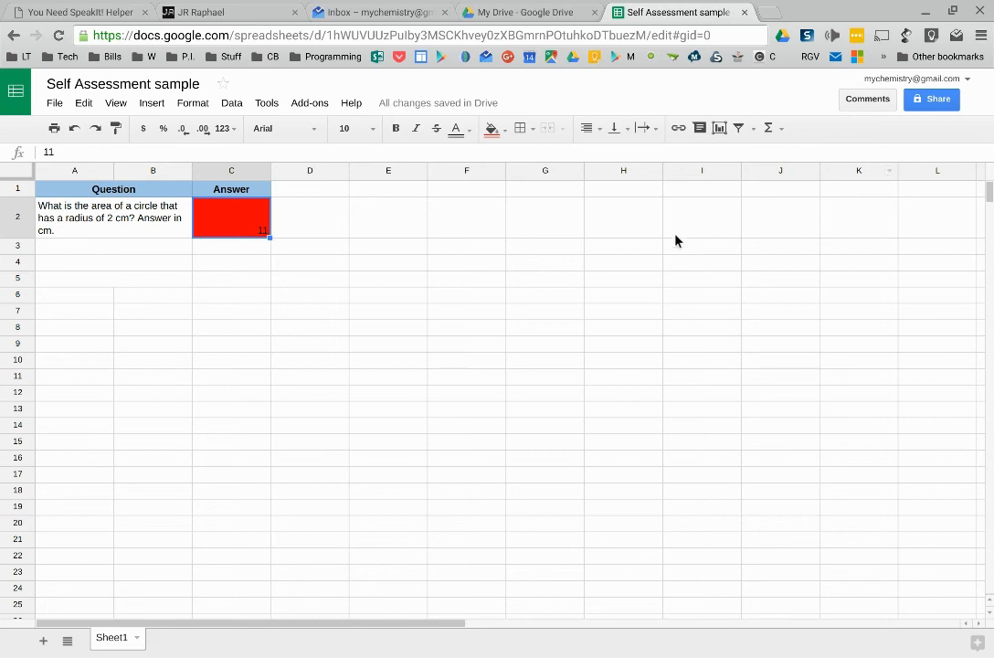
# Step: Replace the answer in C2 with 12.3, then with 12.566
pyautogui.write('12.3')
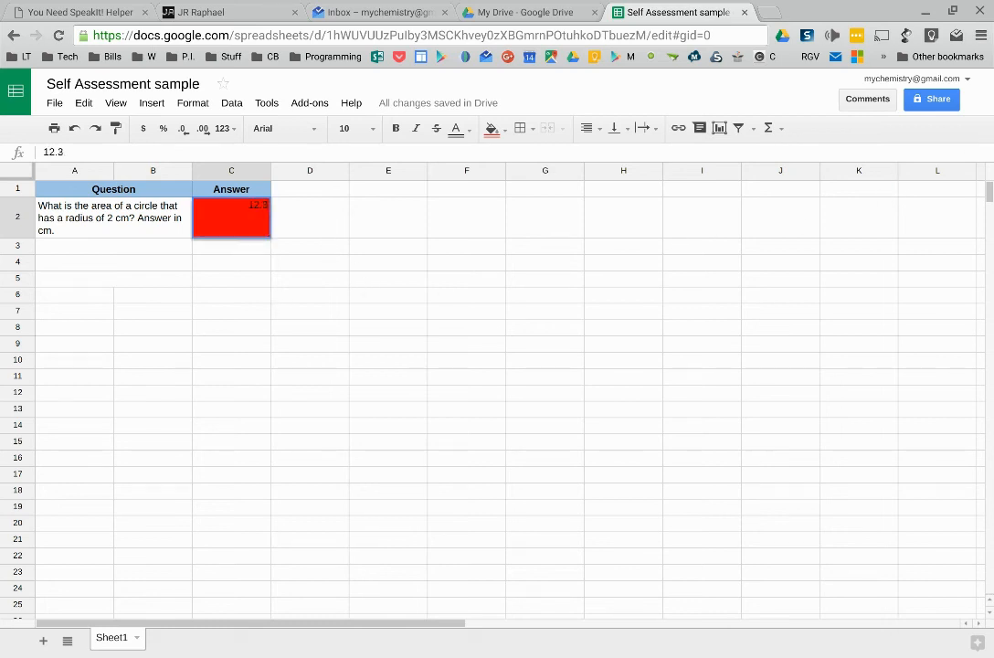
pyautogui.press('Return')
pyautogui.click(231, 217)
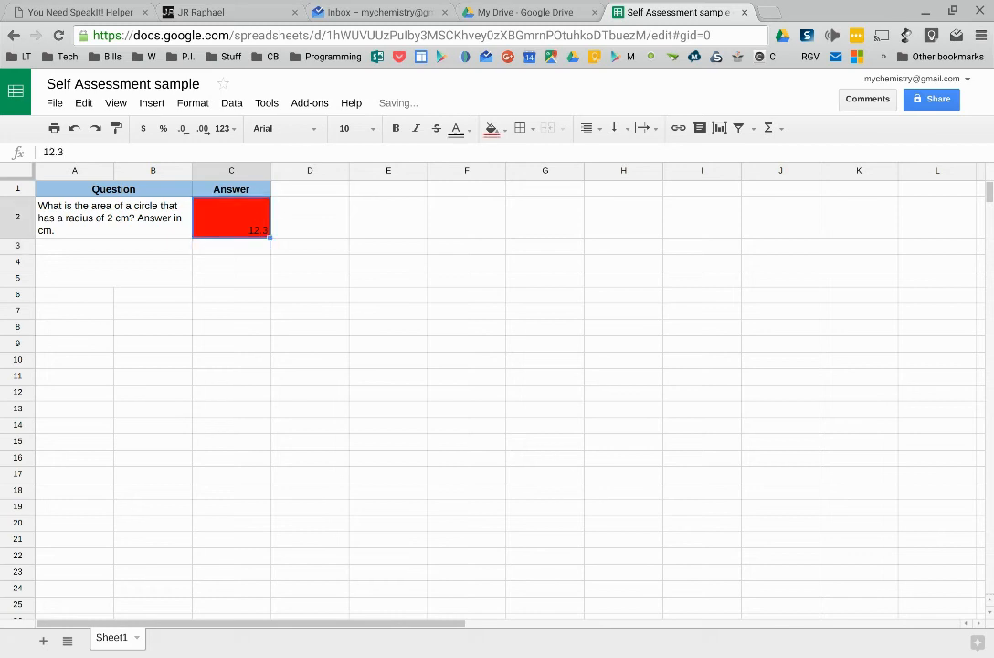
pyautogui.write('12.566')
pyautogui.press('Return')
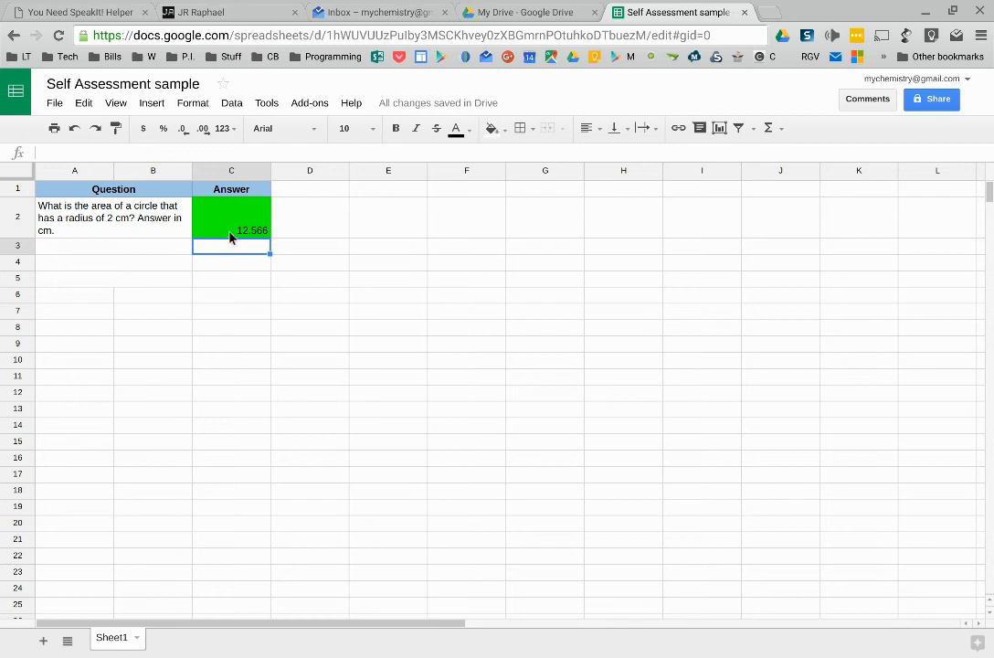
# Step: Open the conditional formatting rules for C2 and change the green rule to values between 12.53 and 12.58
pyautogui.click(247, 231)
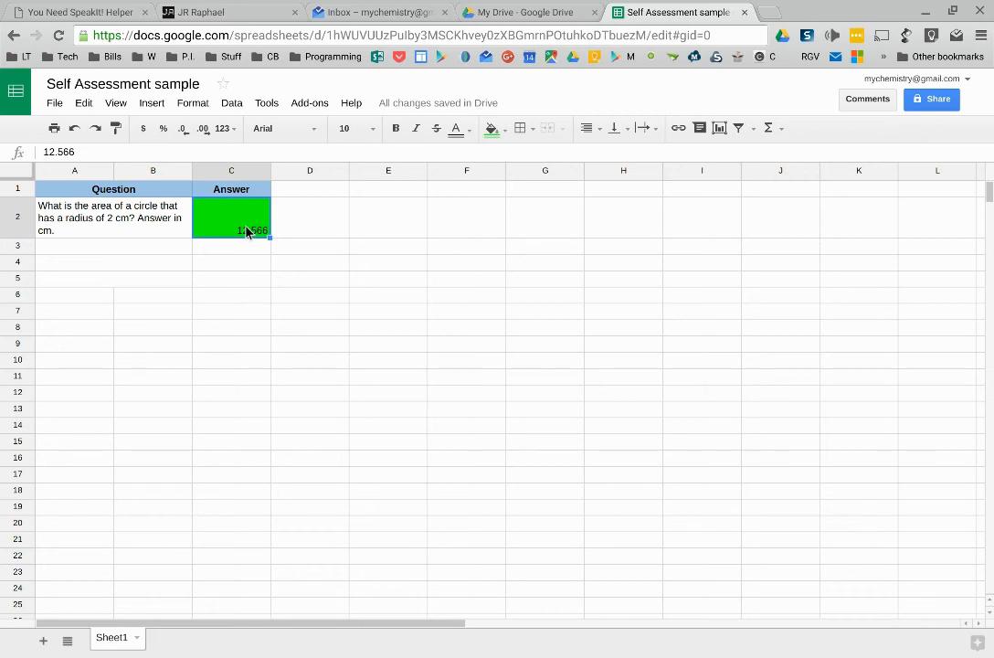
pyautogui.rightClick(247, 231)
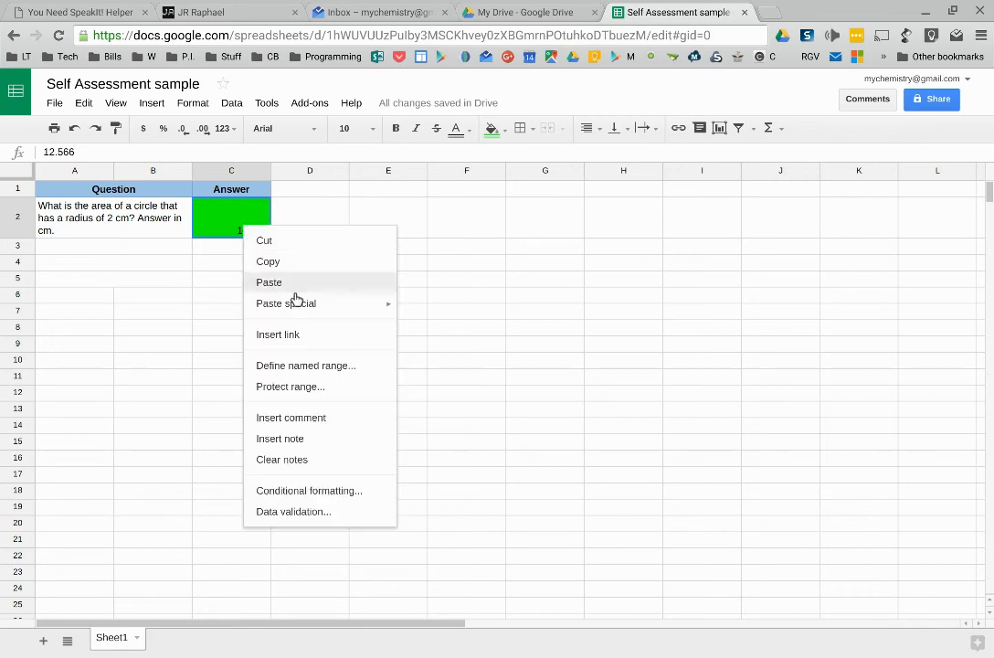
pyautogui.click(308, 490)
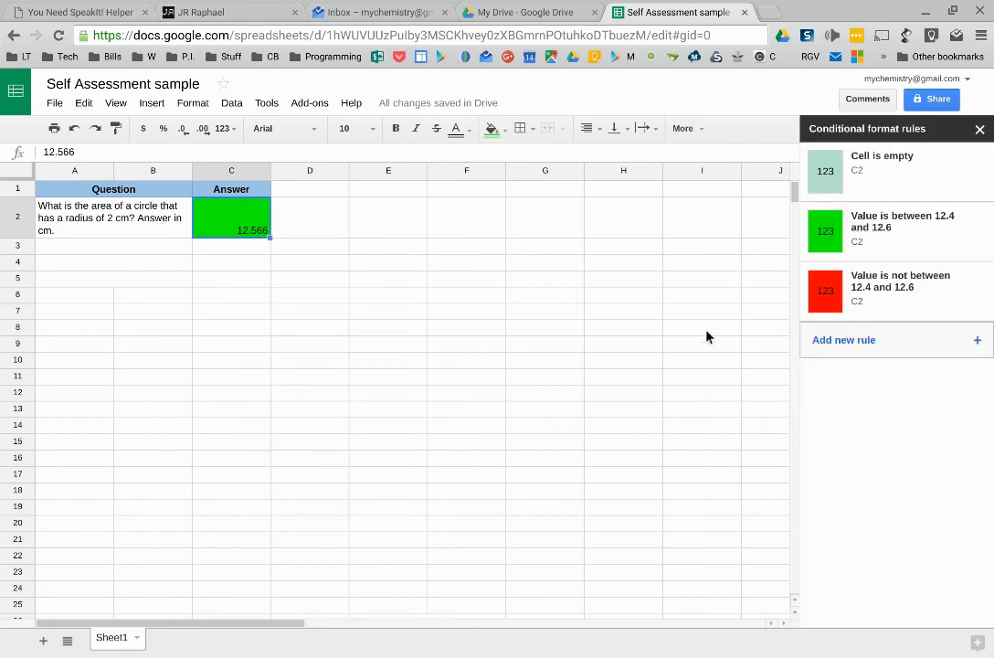
pyautogui.click(895, 235)
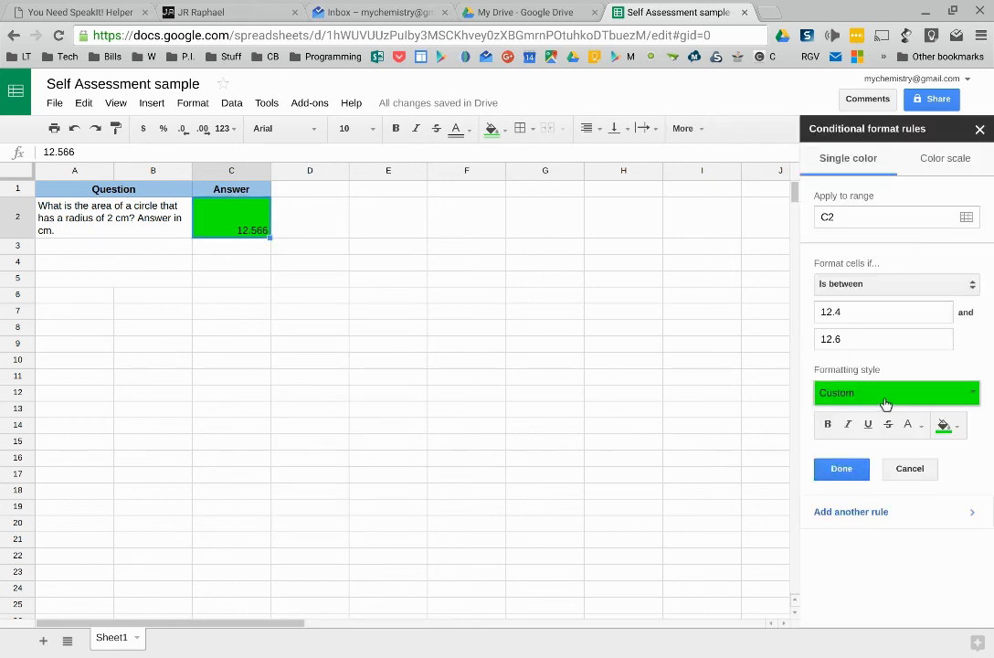
pyautogui.click(878, 317)
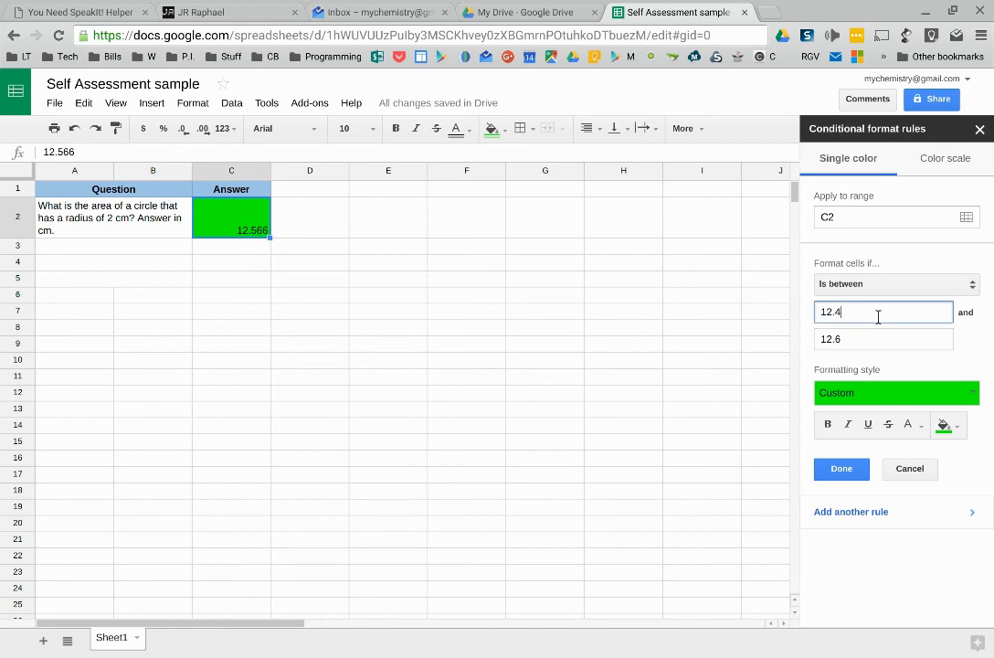
pyautogui.press('BackSpace')
pyautogui.write('5')
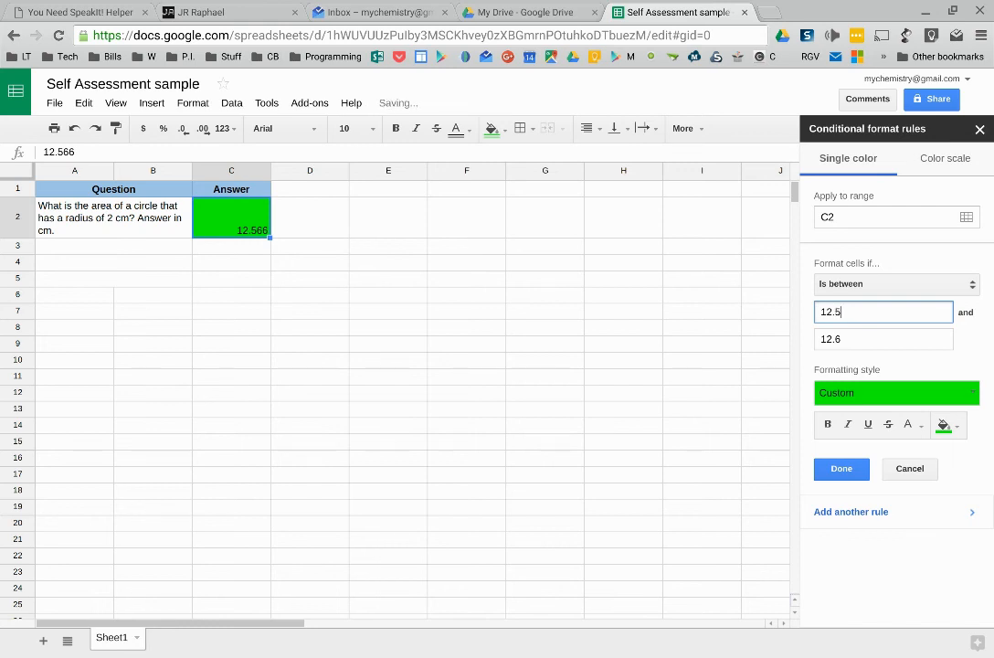
pyautogui.write('3')
pyautogui.click(878, 344)
pyautogui.press('BackSpace')
pyautogui.write('58')
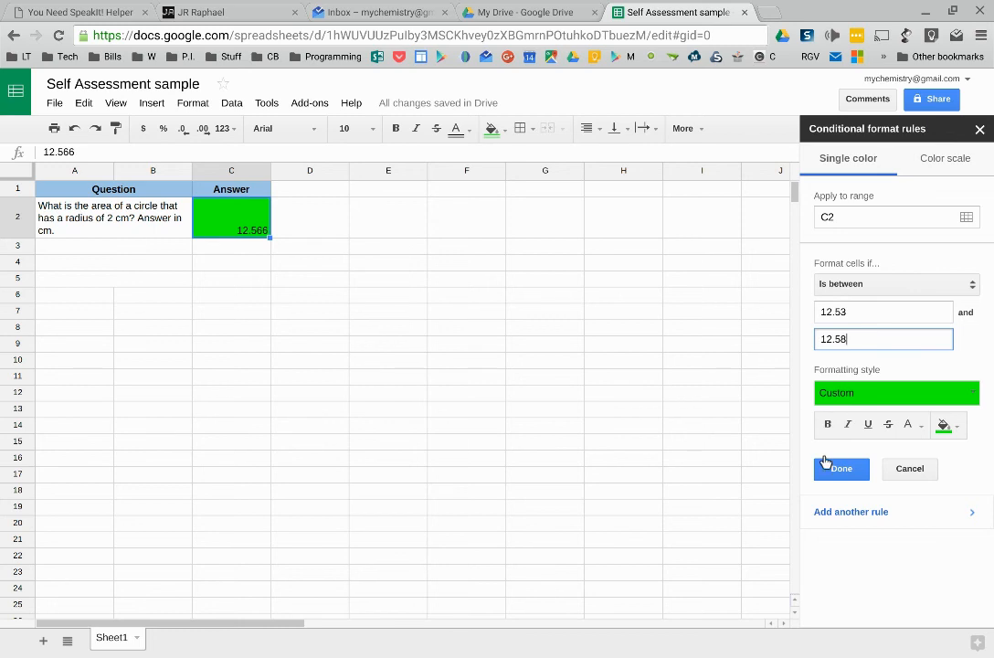
pyautogui.click(849, 519)
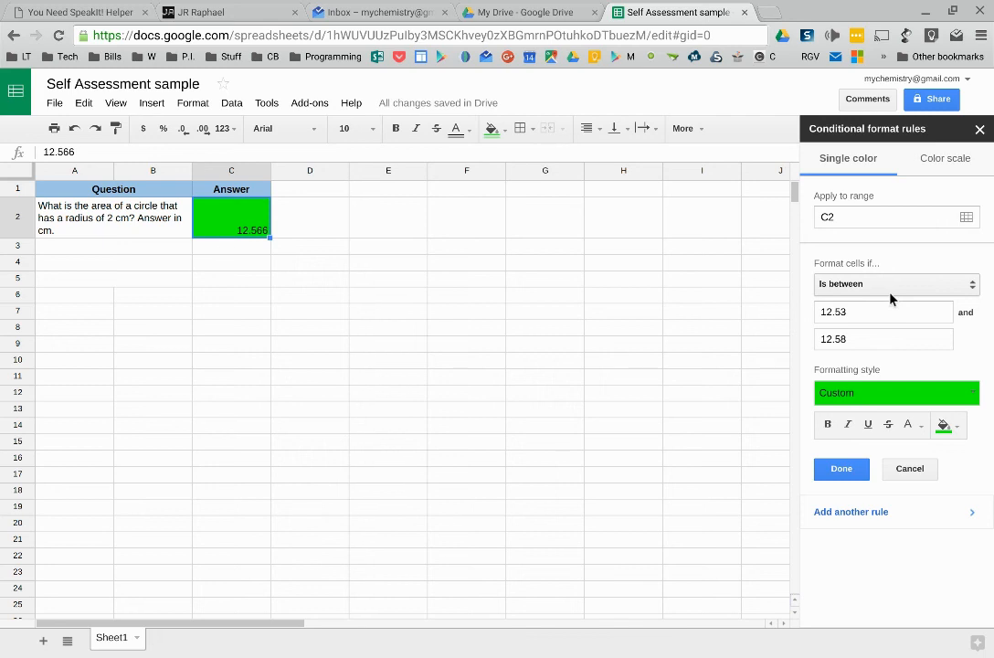
# Step: Set the rule's bounds to 12.52 and 12.50 and give it a light green fill
pyautogui.click(881, 316)
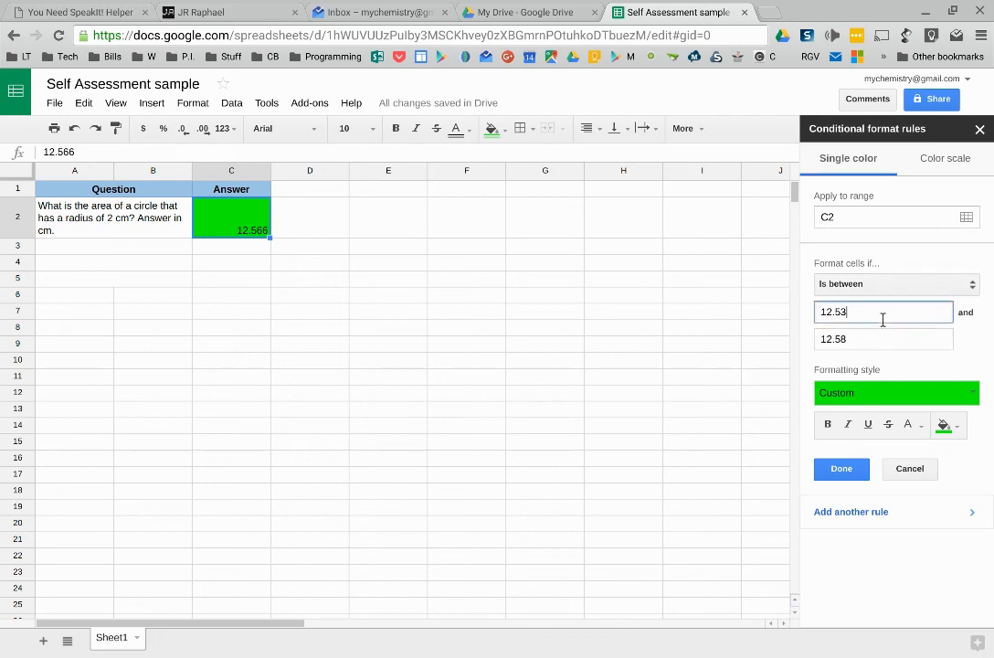
pyautogui.press('BackSpace')
pyautogui.write('2')
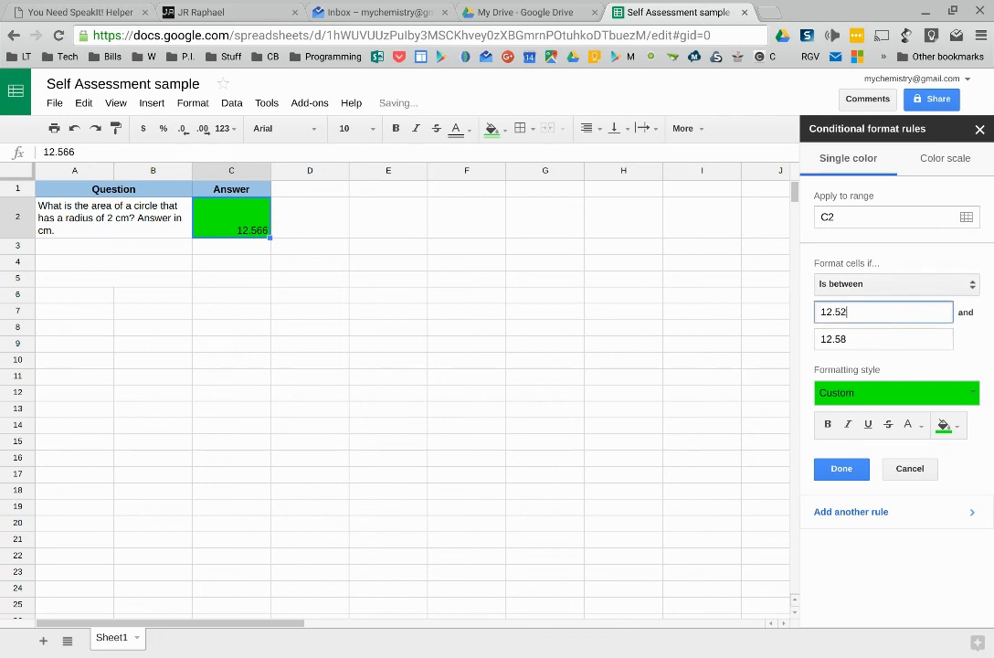
pyautogui.click(870, 346)
pyautogui.press('BackSpace')
pyautogui.write('0')
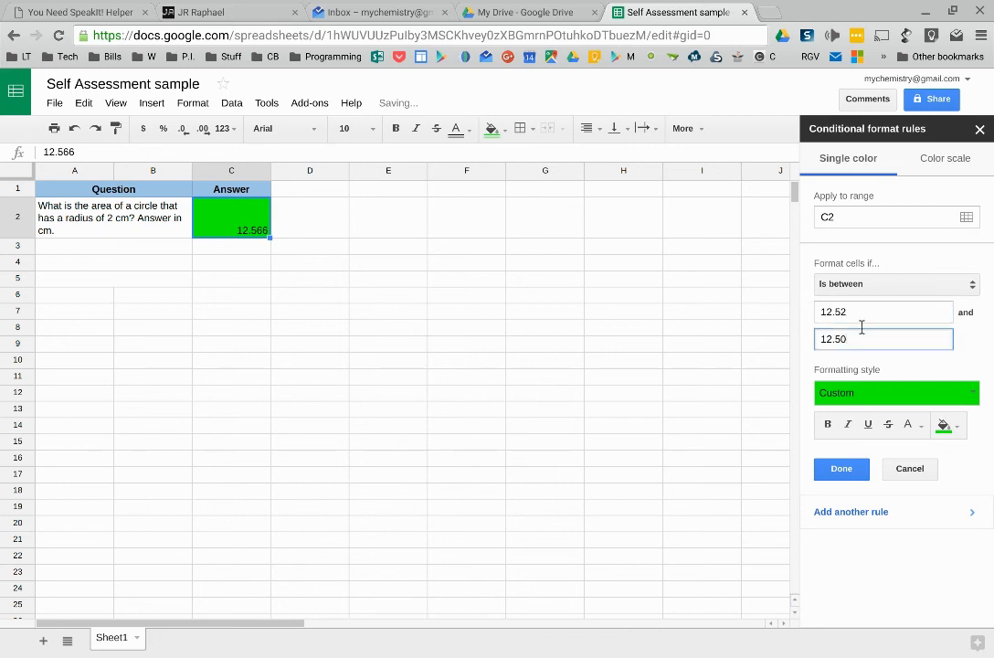
pyautogui.click(946, 426)
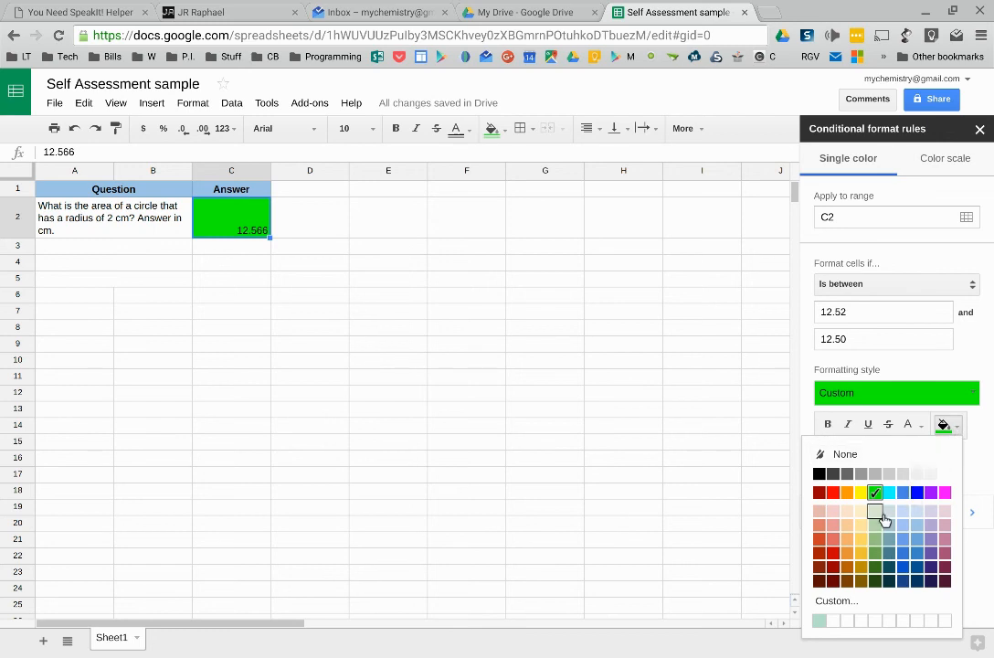
pyautogui.click(879, 528)
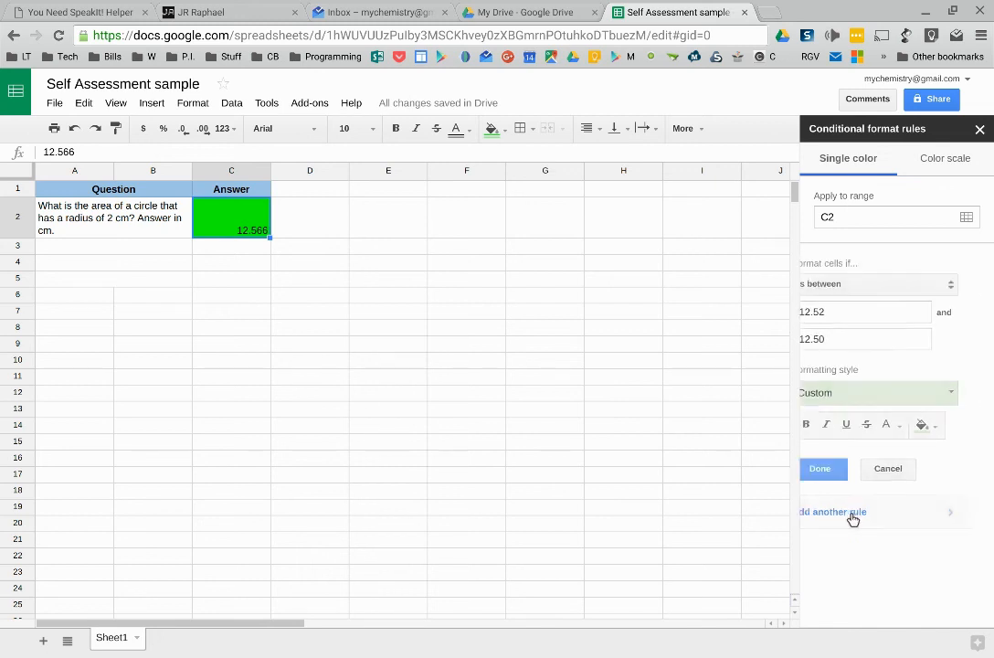
# Step: Set the light green rule's bounds to 12.58 and 12.60 and save the rule
pyautogui.click(873, 321)
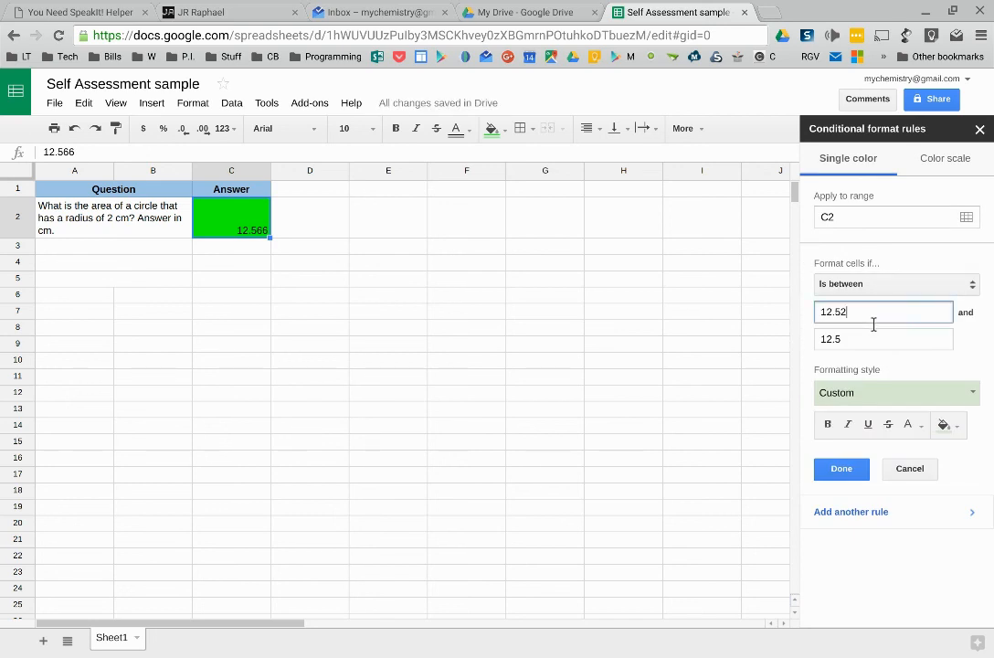
pyautogui.press('BackSpace')
pyautogui.write('8')
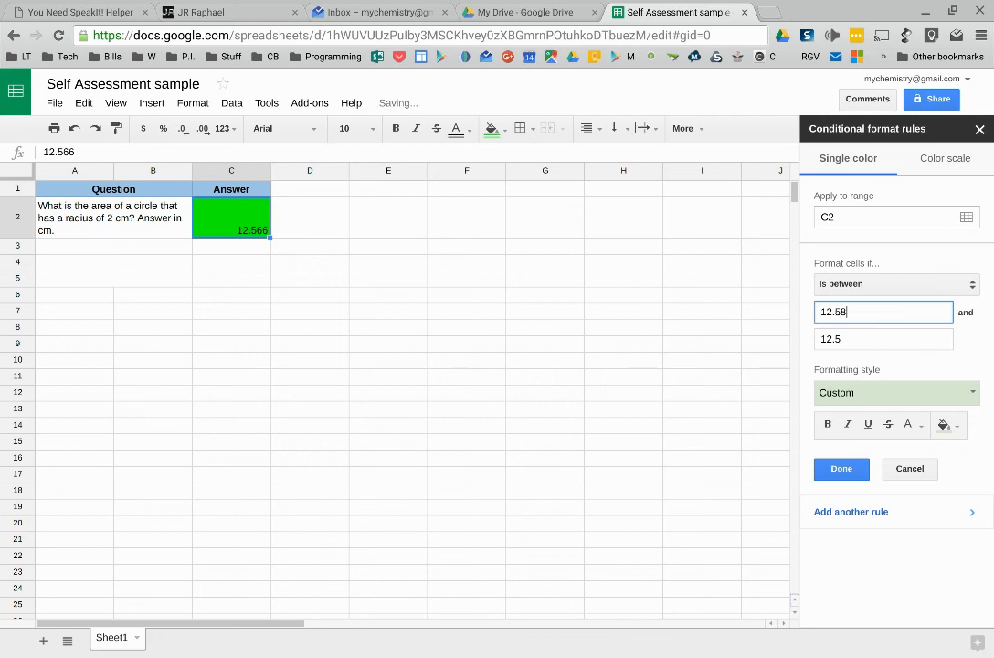
pyautogui.click(879, 343)
pyautogui.press('BackSpace')
pyautogui.write('60')
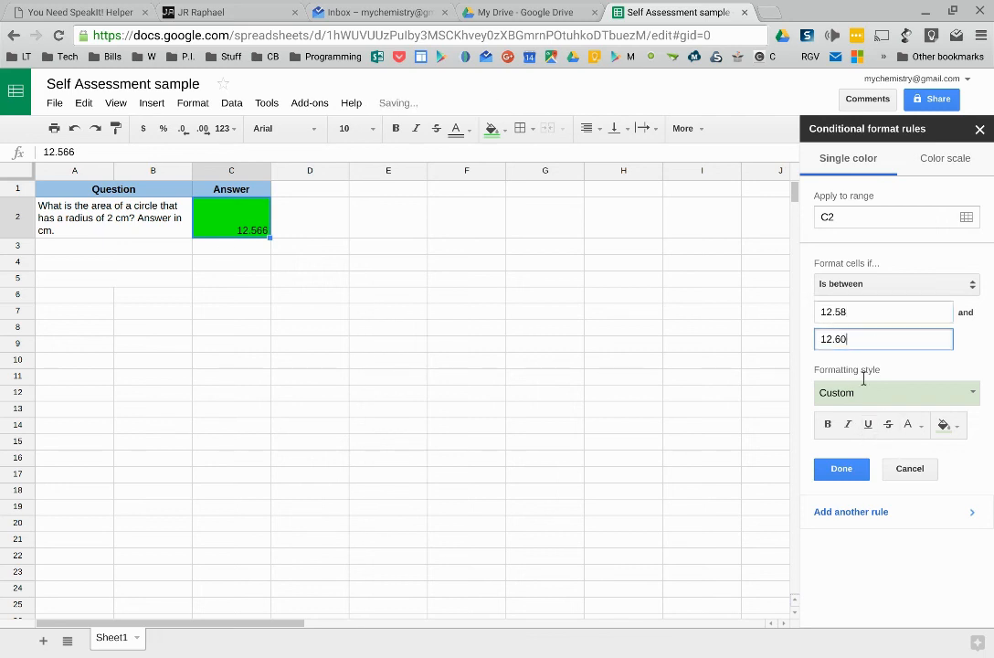
pyautogui.click(849, 471)
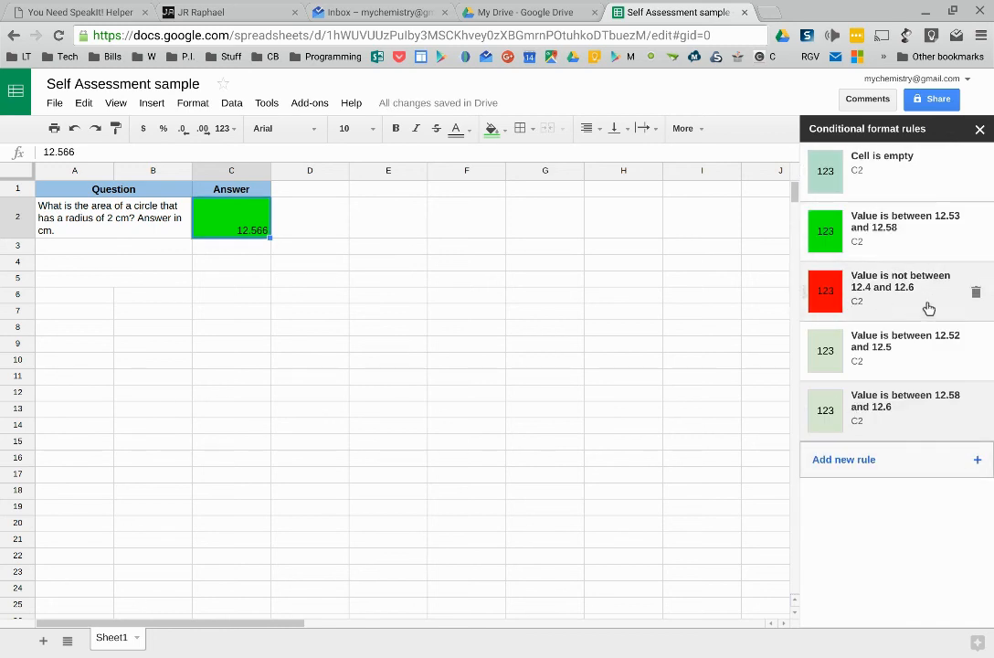
# Step: Enter 12.52 as a test answer in C2 and reselect the cell
pyautogui.click(244, 250)
pyautogui.click(253, 225)
pyautogui.write('12.52')
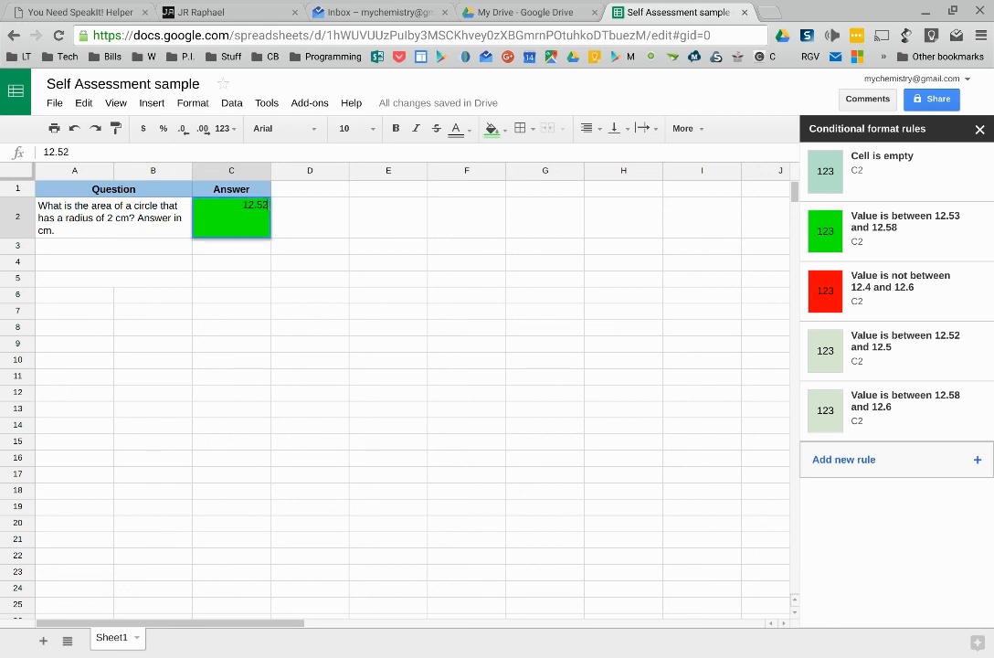
pyautogui.press('Return')
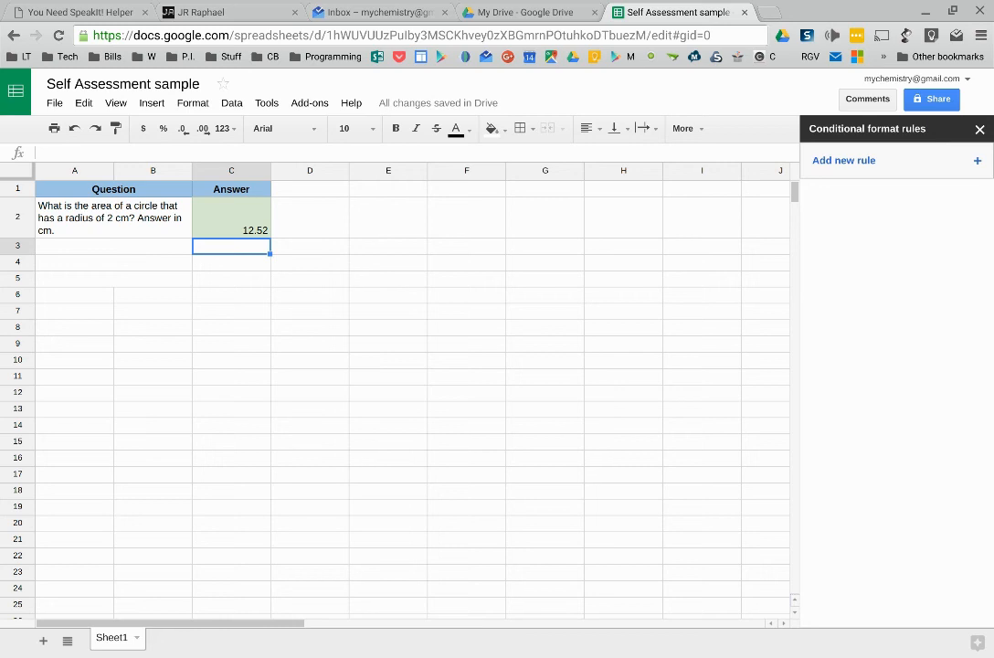
pyautogui.click(231, 218)
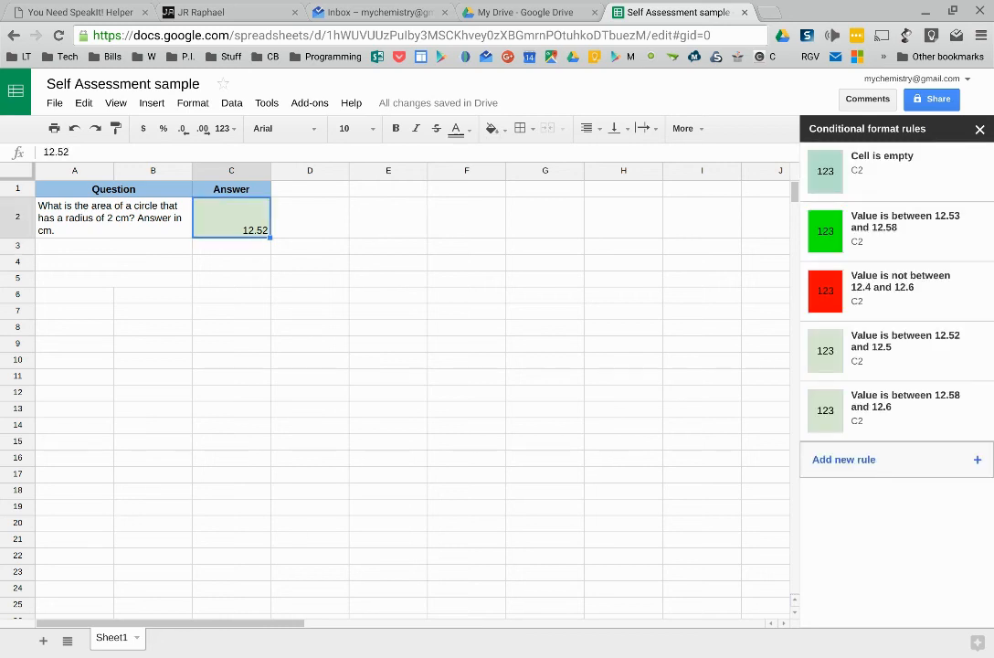